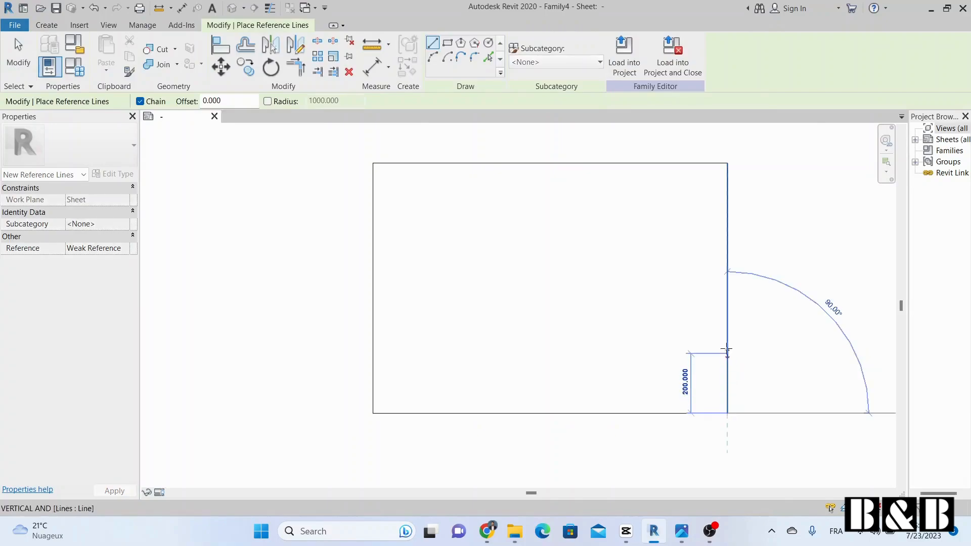
Step: Draw a vertical reference line about 320 mm long along the frame's right edge and a horizontal one along its bottom edge, both from the shared corner
left_click(728, 317)
key("Escape")
key("Escape")
left_click(733, 372)
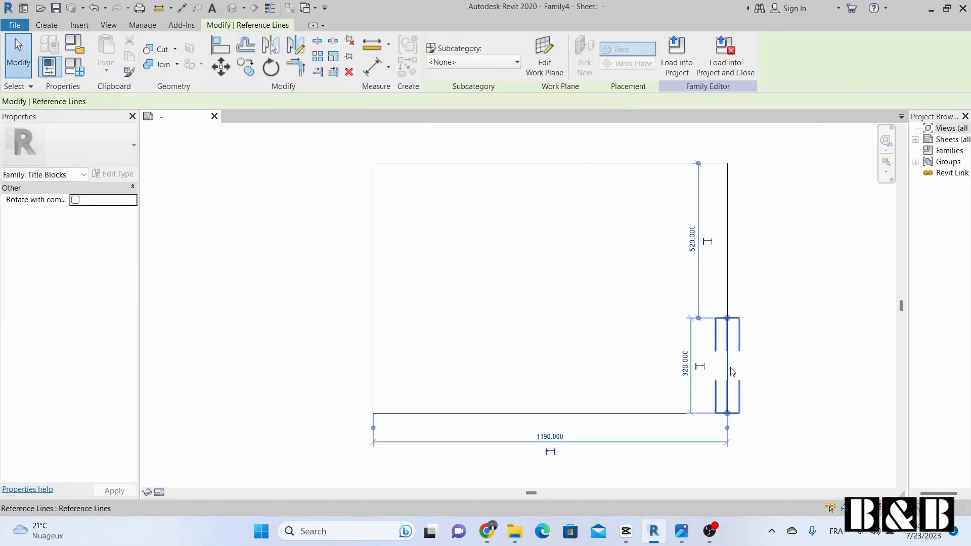
key("Return")
left_click(597, 413)
key("Escape")
key("Escape")
Step: Move the frame's right and bottom border lines outward, off the reference lines
left_click(730, 271)
left_click_drag(732, 271, 754, 271)
key("Escape")
left_click(553, 414)
left_click_drag(553, 415, 581, 412)
key("Escape")
Step: Snap the bottom and right border lines back onto the horizontal and vertical reference lines
left_click(580, 432)
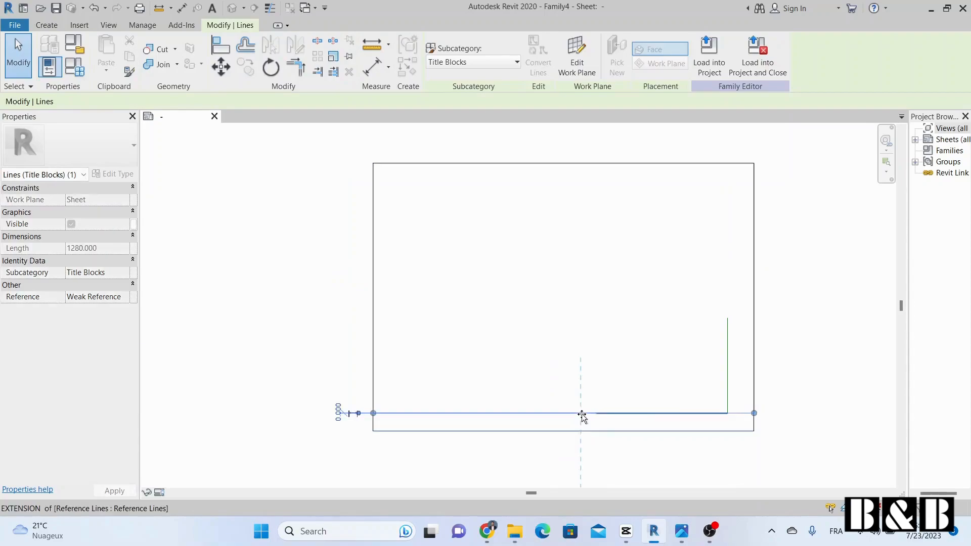
key("Escape")
left_click(755, 321)
left_click_drag(755, 321, 727, 326)
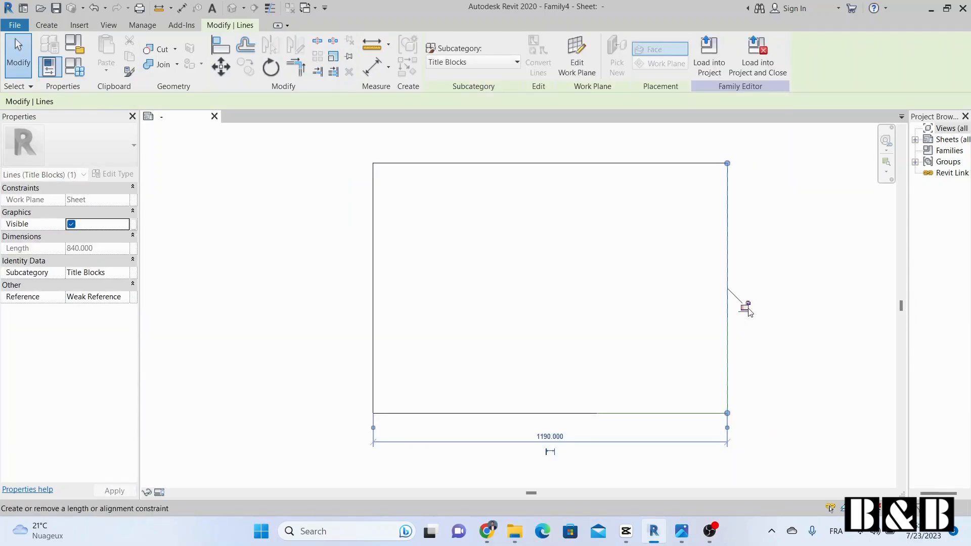
key("Escape")
key("z")
key("f")
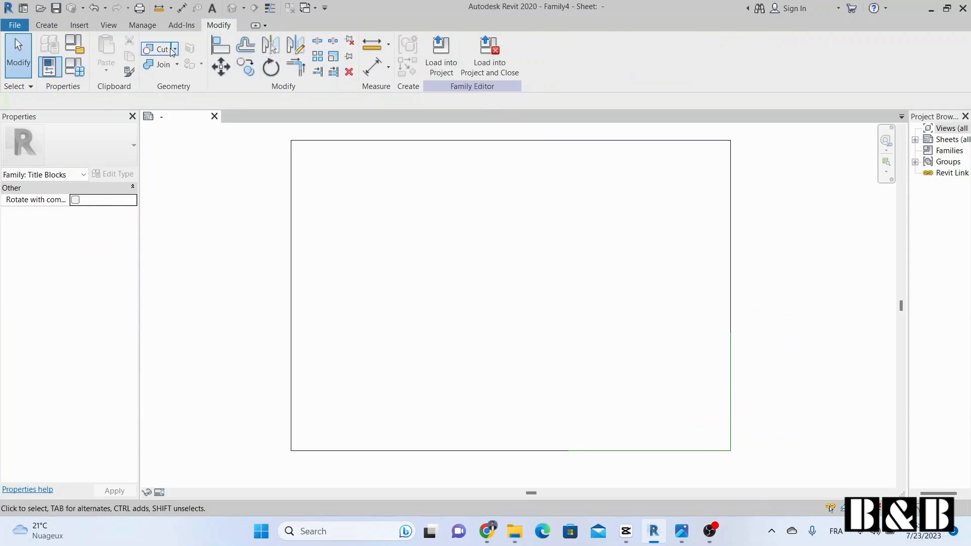
Step: Place aligned dimensions for the frame's height outside its right edge and for its width above its top edge
left_click(182, 8)
left_click(681, 454)
left_click(685, 142)
left_click(758, 157)
left_click(731, 365)
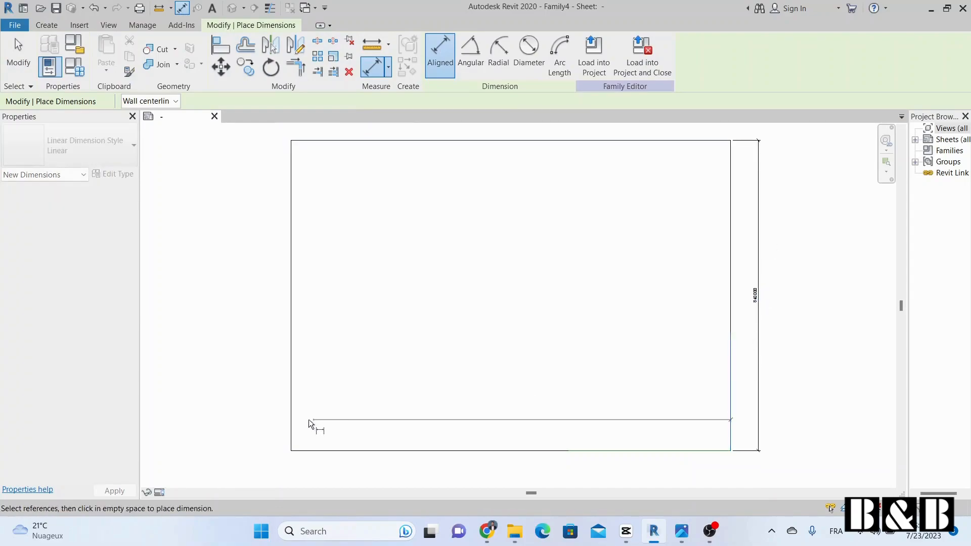
left_click(293, 419)
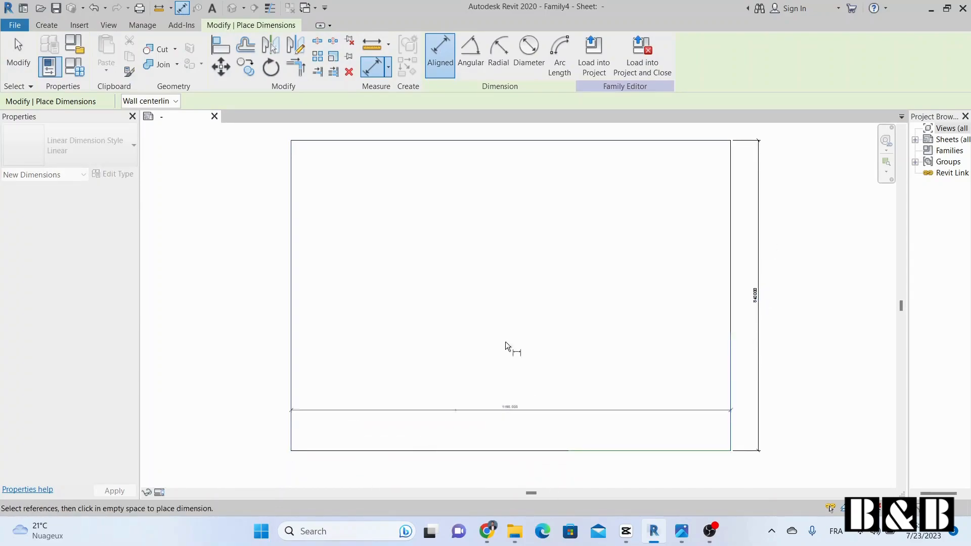
left_click(496, 132)
key("Escape")
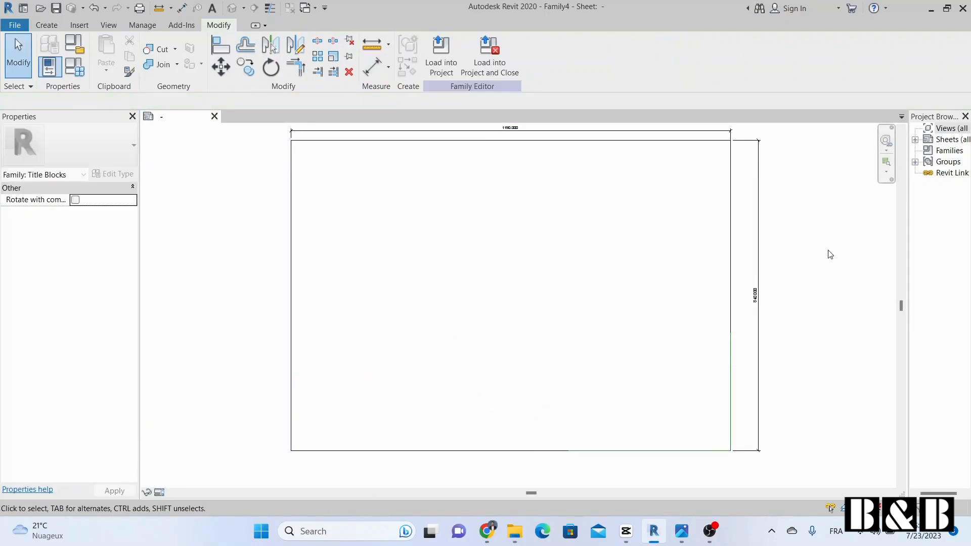
Step: Create a new family type named A0 for the title block
middle_click(828, 253)
middle_click(828, 254)
scroll(504, 143, "up", 5)
key("f")
key("t")
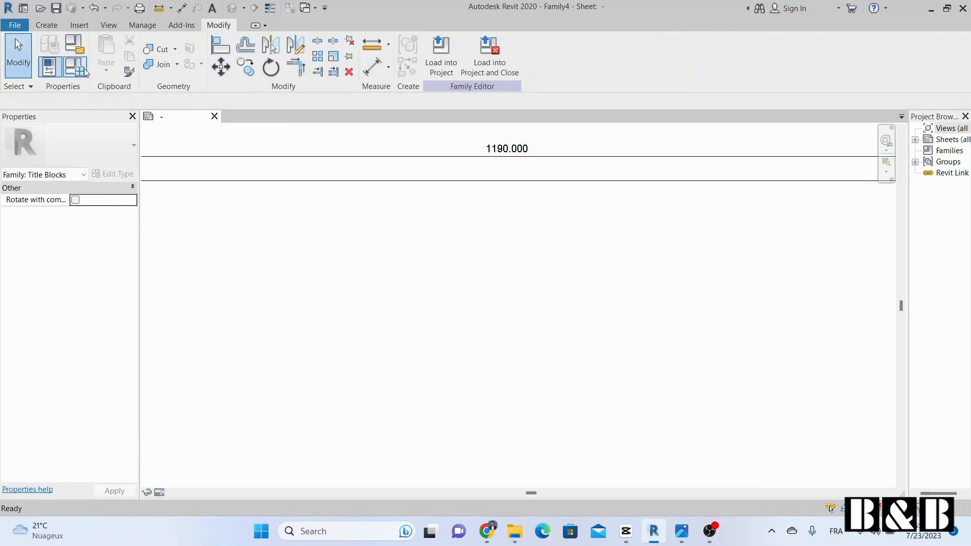
left_click(316, 132)
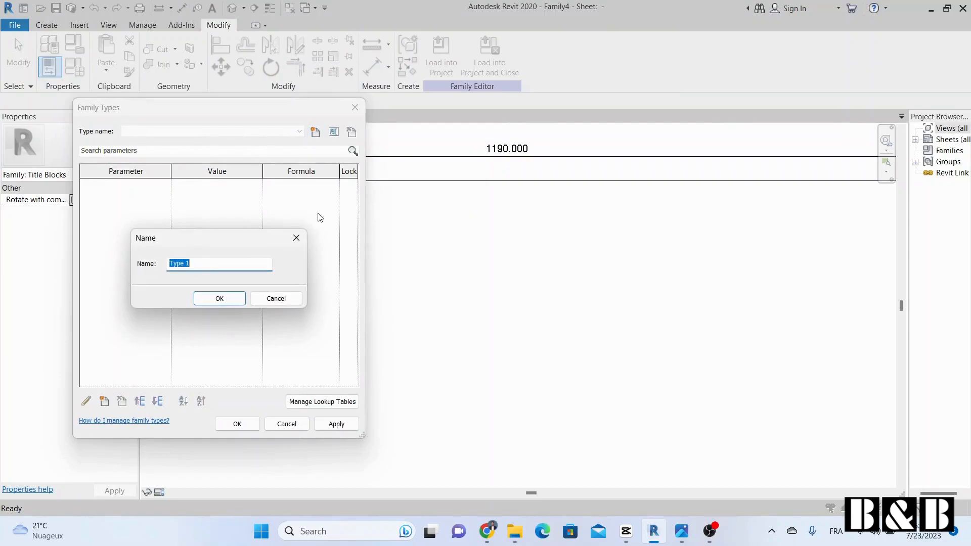
type("A")
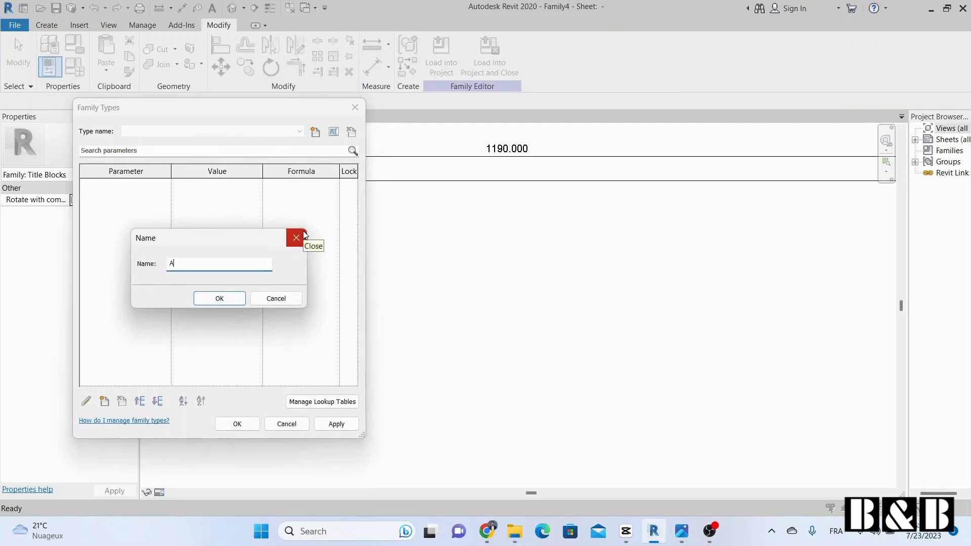
type("0")
key("Return")
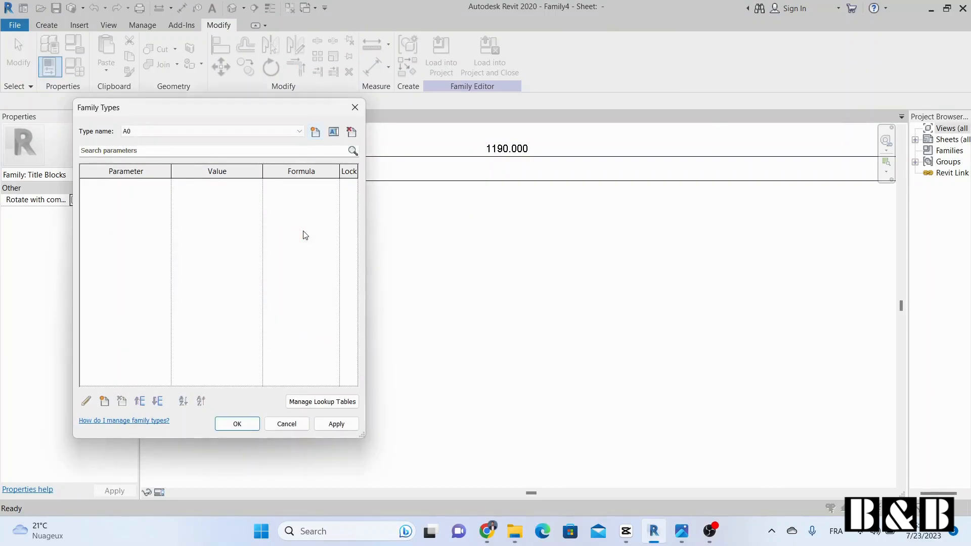
Step: Add two length-type family parameters named L and H under Dimensions and apply them
left_click(104, 401)
type("L")
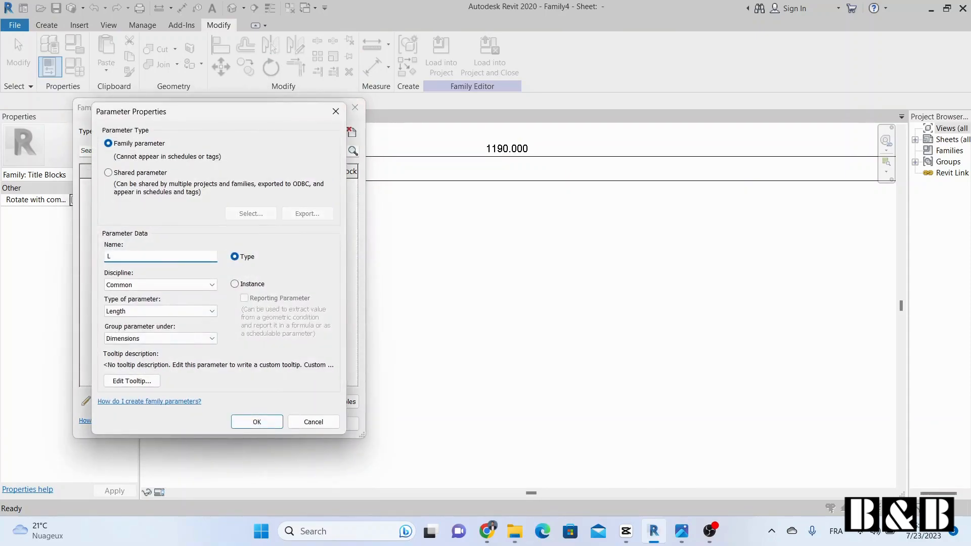
key("Return")
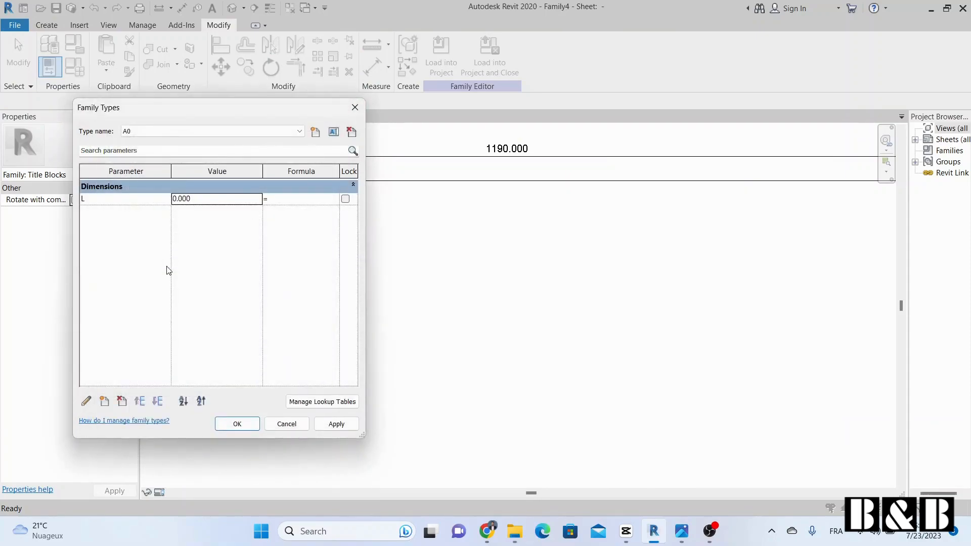
left_click(104, 402)
type("H")
key("Return")
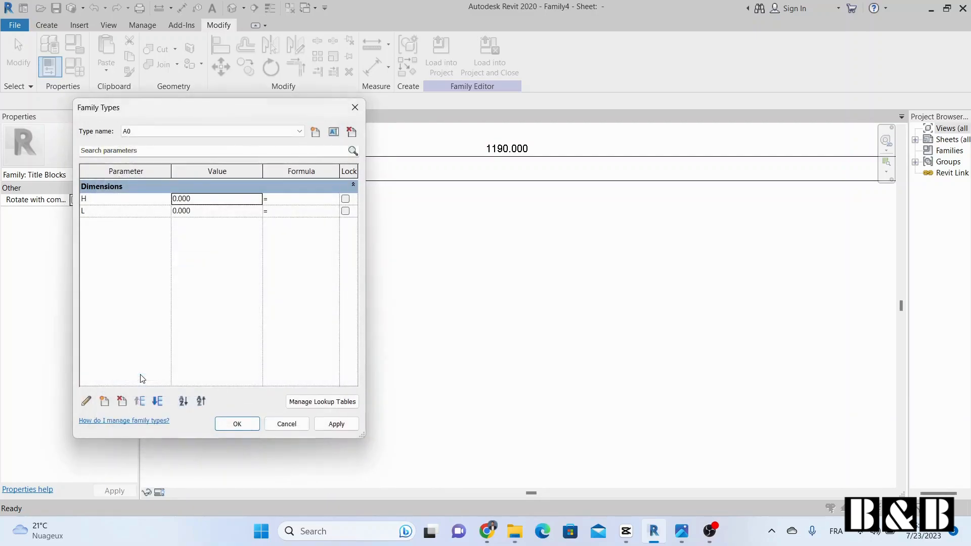
left_click_drag(208, 113, 232, 115)
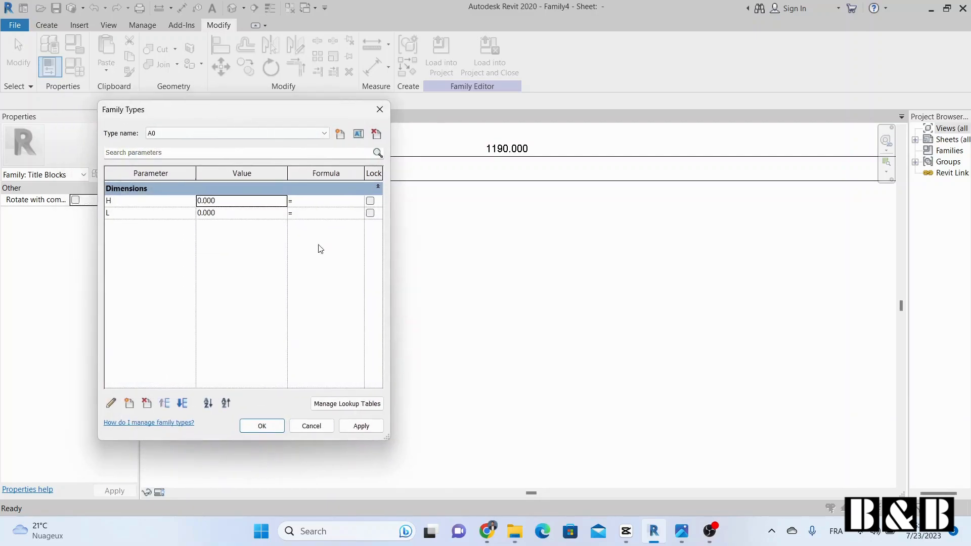
left_click(360, 426)
left_click(262, 425)
Step: Label the frame's horizontal width dimension with the L parameter
middle_click(648, 259)
middle_click(648, 259)
left_click(509, 142)
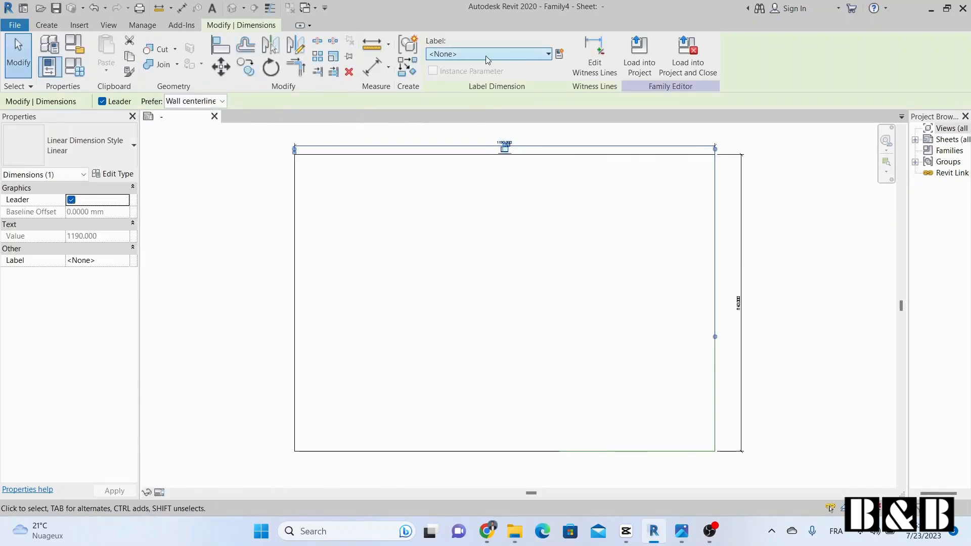
left_click(485, 55)
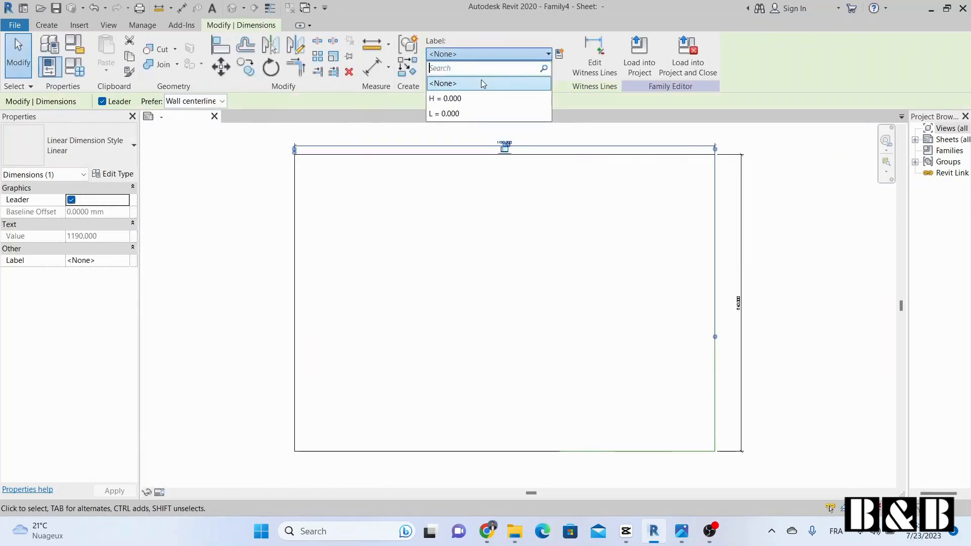
left_click(475, 114)
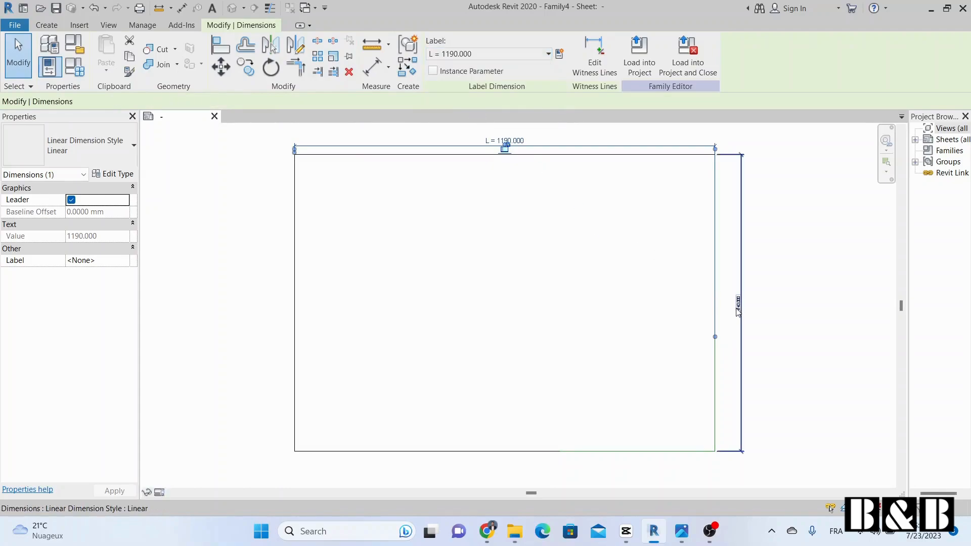
Step: Label the frame's vertical height dimension with the H parameter
left_click(739, 304)
left_click(473, 54)
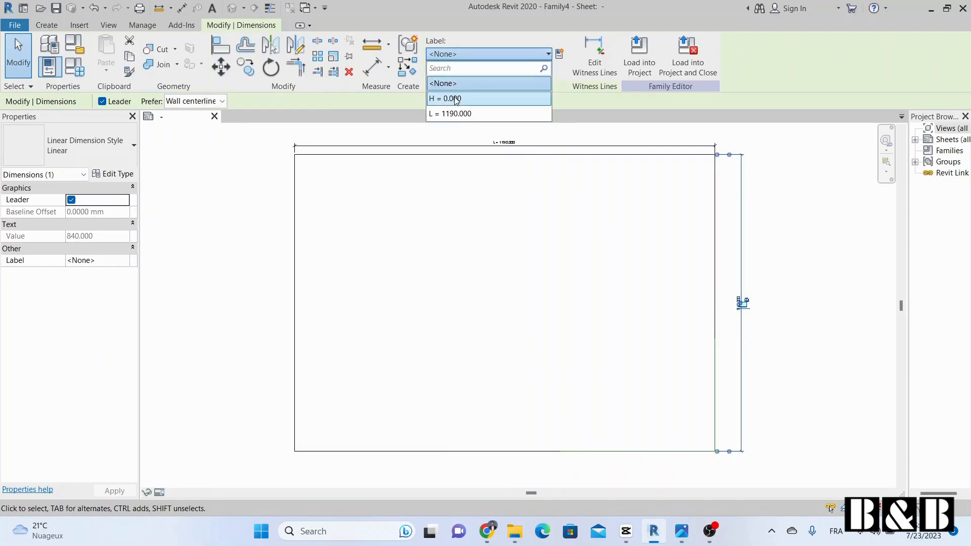
left_click(453, 98)
left_click(774, 334)
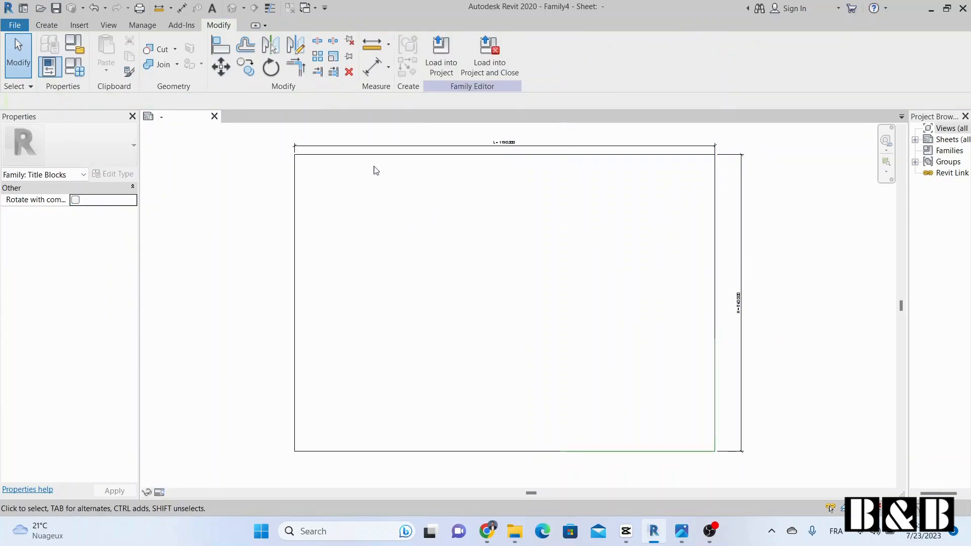
Step: Create a second family type named A1
left_click(75, 67)
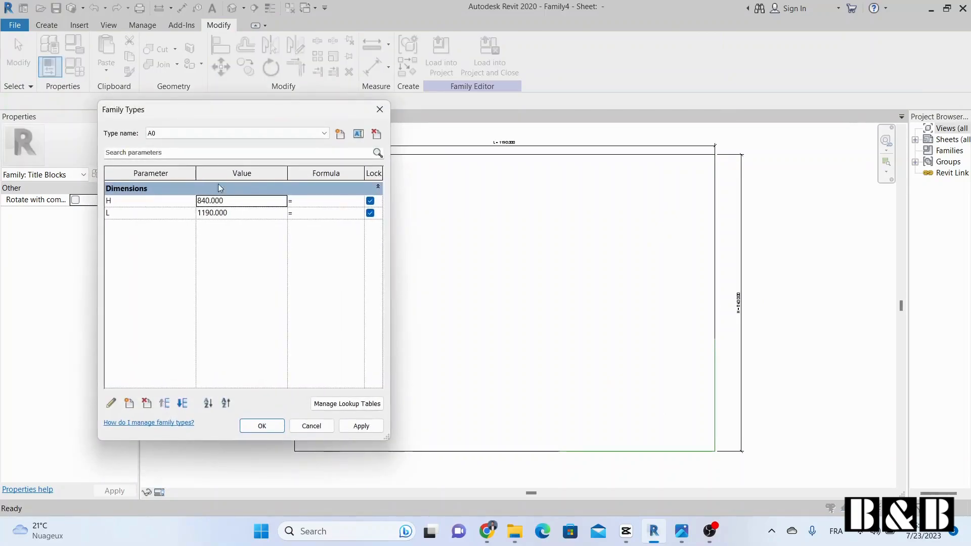
left_click(340, 134)
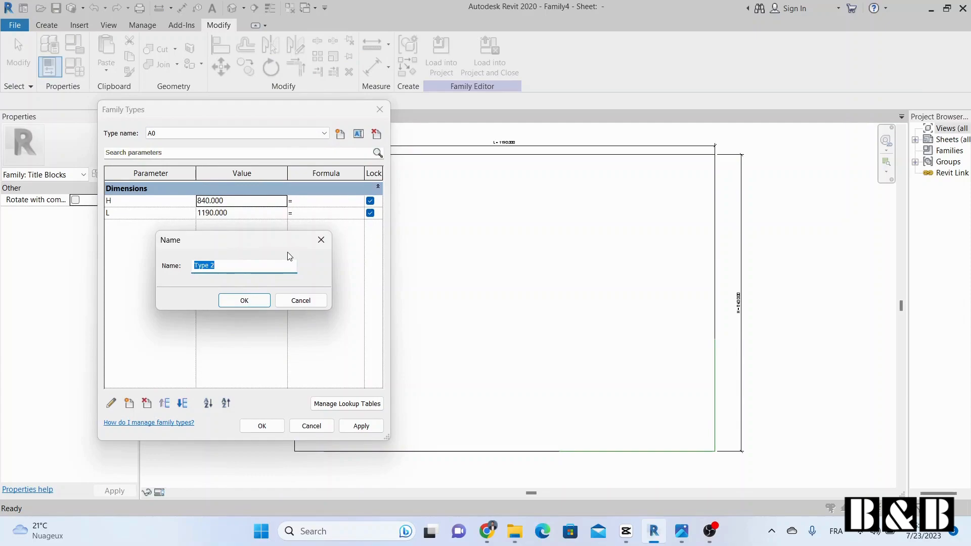
type("A1")
key("Return")
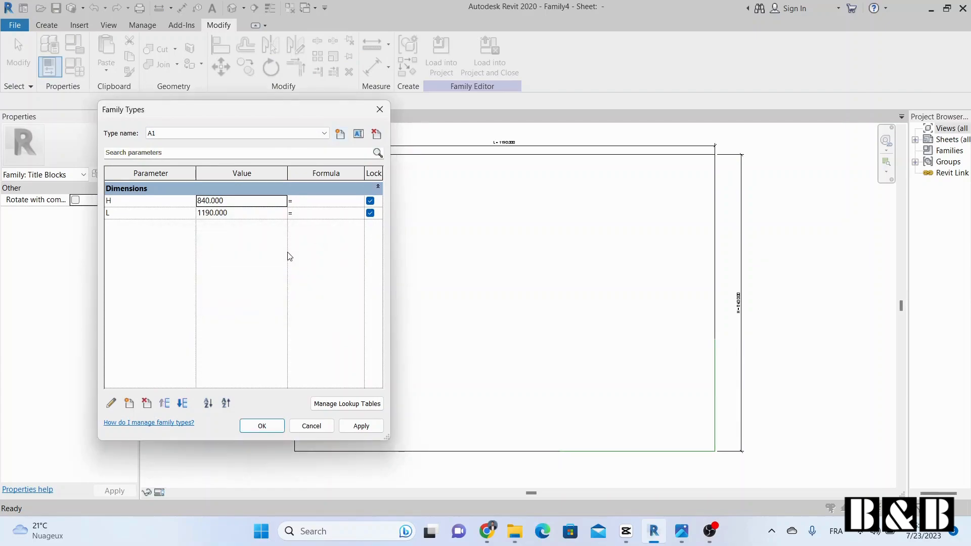
Step: Set type A1's L to 840 and, after checking the paper-size chart image, its H to 594, and apply the values
left_click(238, 213)
type("840")
key("Return")
left_click(234, 201)
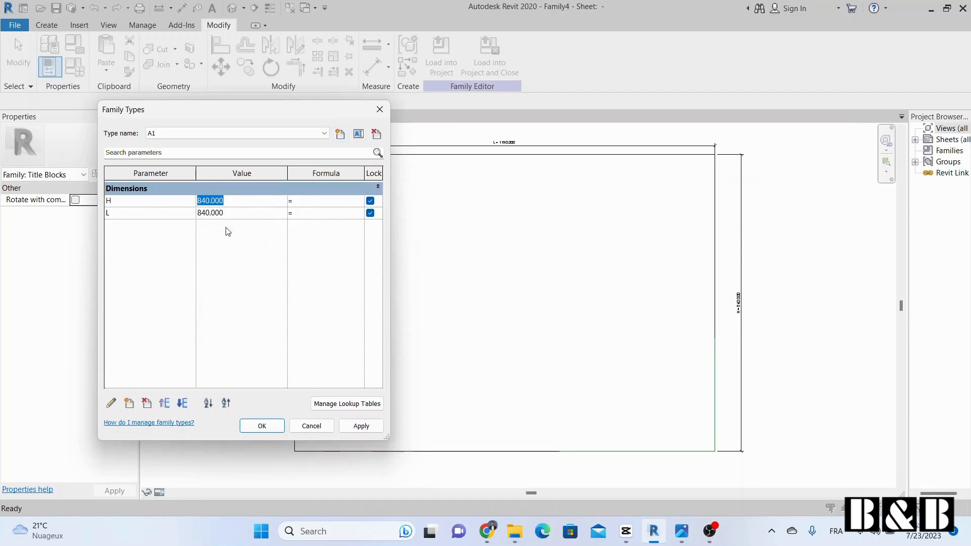
left_click(679, 529)
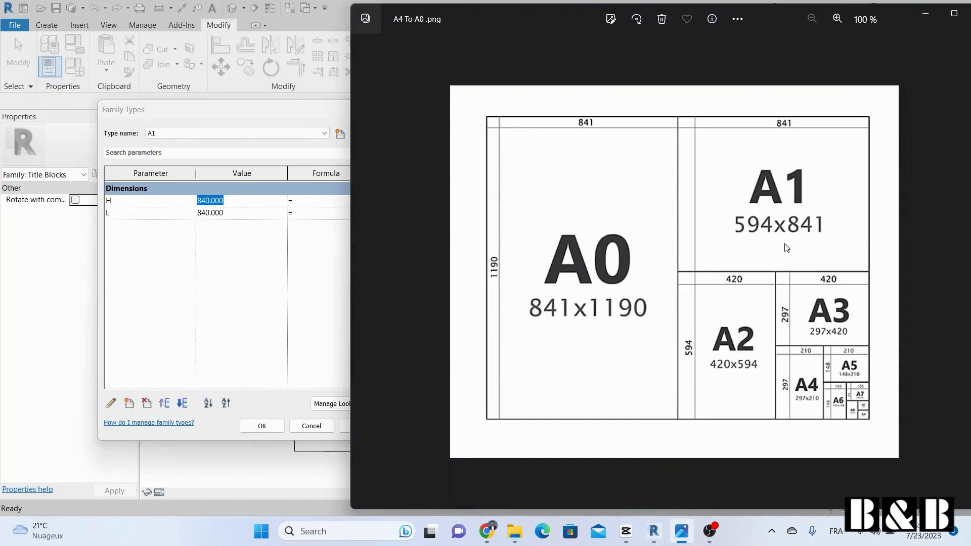
left_click(237, 204)
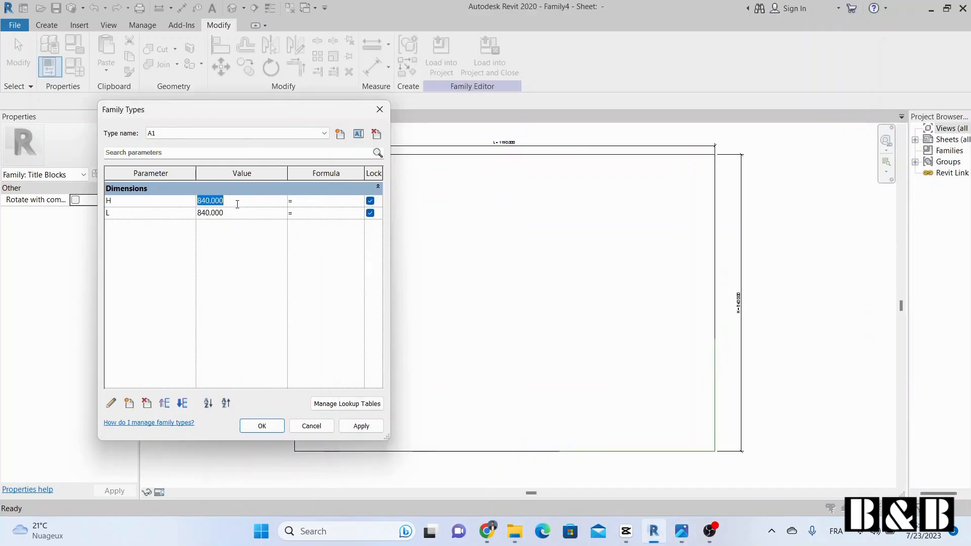
type("594")
key("Return")
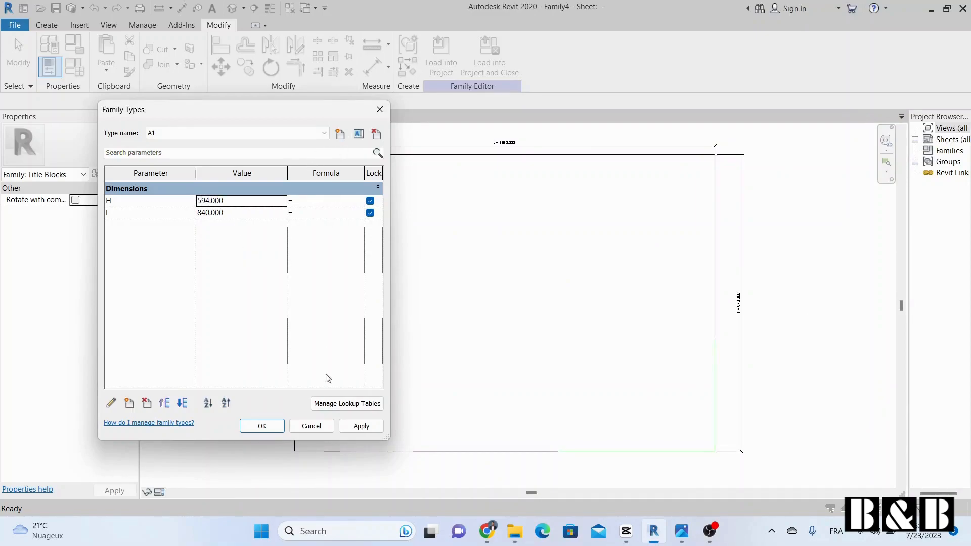
left_click(353, 428)
Step: Switch to type A0, set its H to 841 and apply the change
left_click(198, 133)
left_click(198, 144)
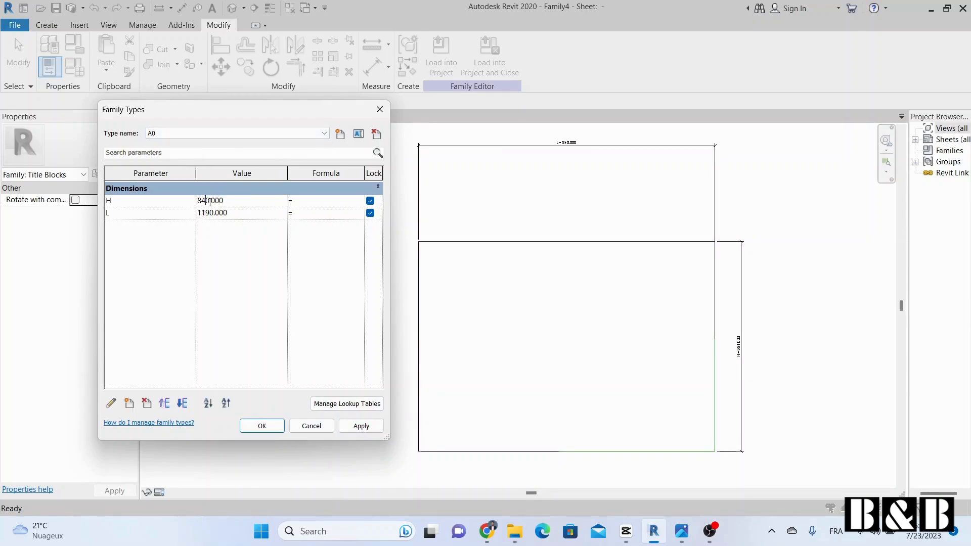
key("Tab")
left_click(357, 430)
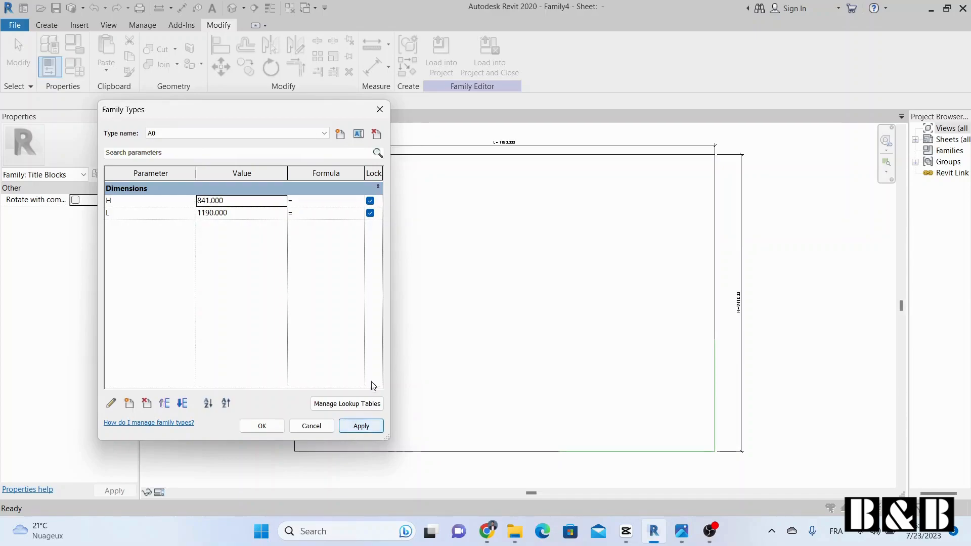
Step: Switch to type A1, set its L to 841 and apply the change
left_click(228, 133)
left_click(227, 152)
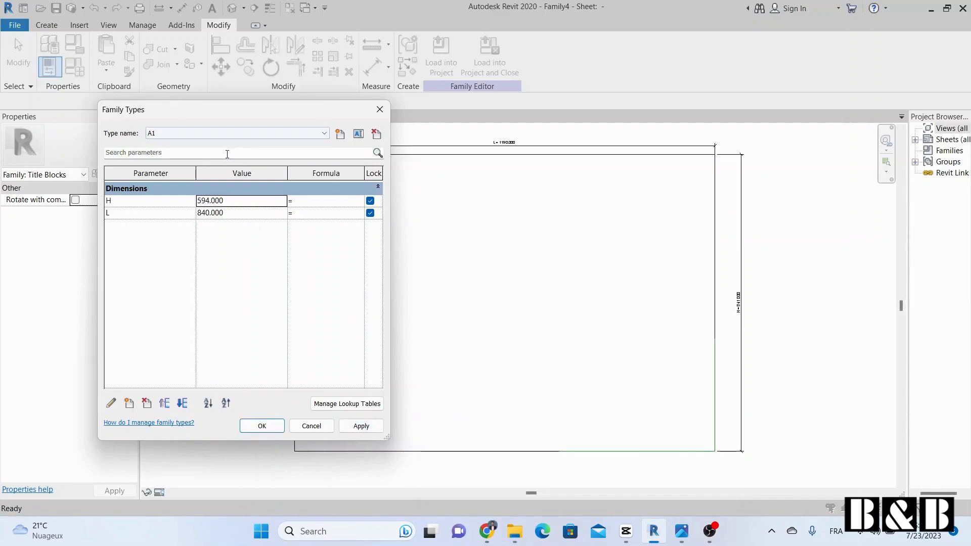
left_click(207, 213)
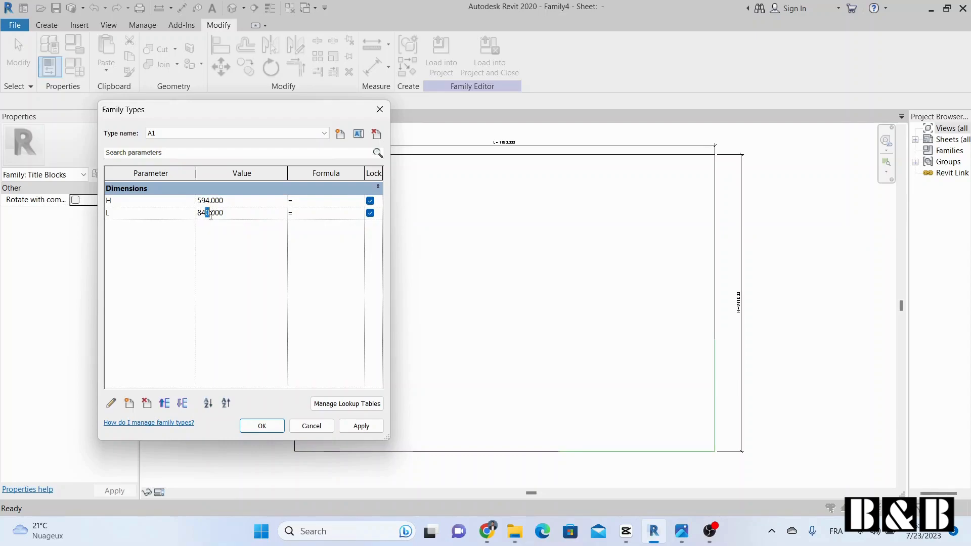
left_click(356, 429)
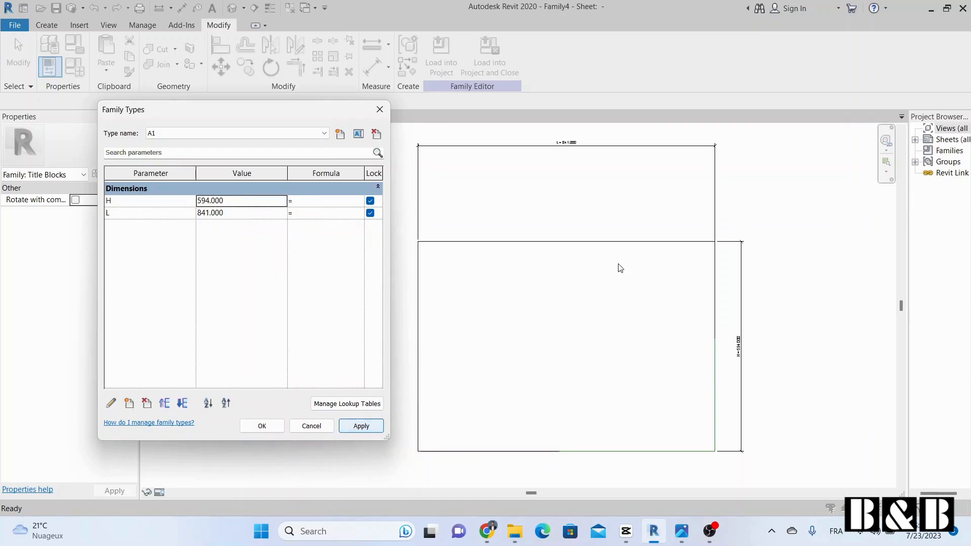
Step: Check the A2 dimensions in the paper-size chart image and create a family type named A2 in Revit
left_click(687, 535)
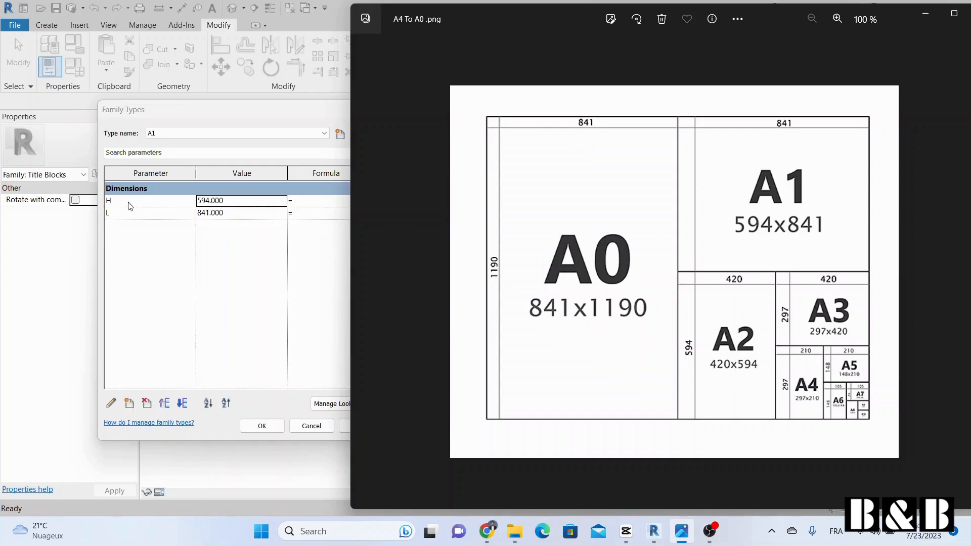
left_click(296, 182)
left_click(341, 134)
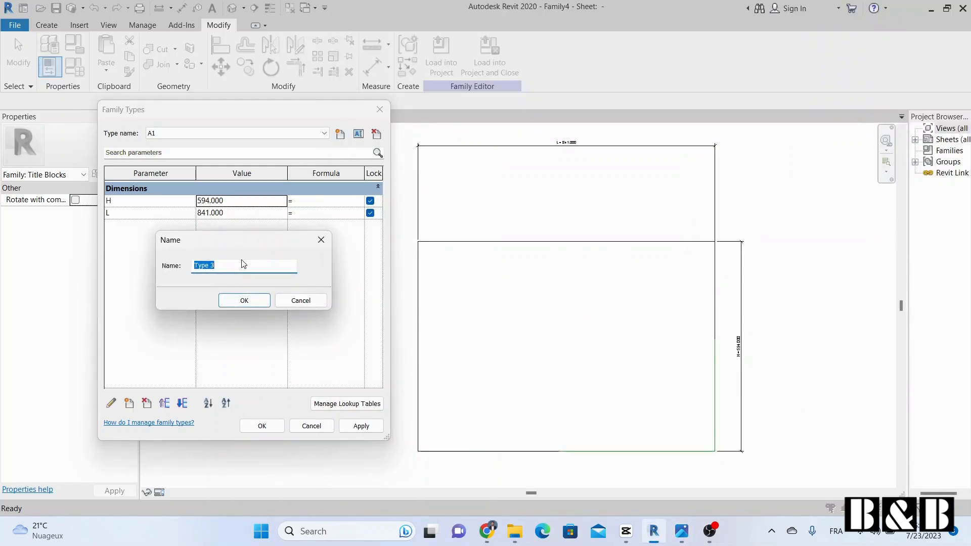
type("A2")
key("Return")
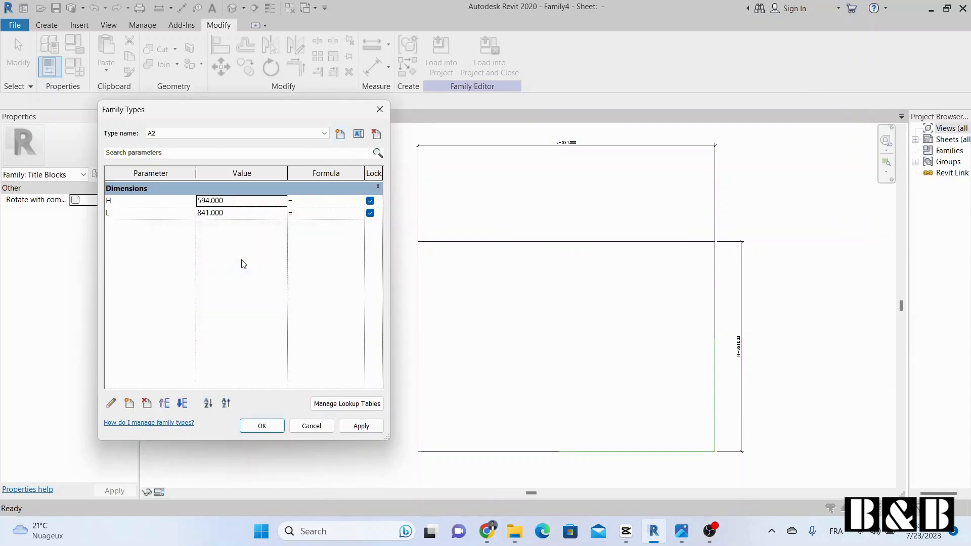
Step: Set type A2's L to 594 and H to 420, and apply the values
left_click(237, 215)
type("59")
left_click(231, 201)
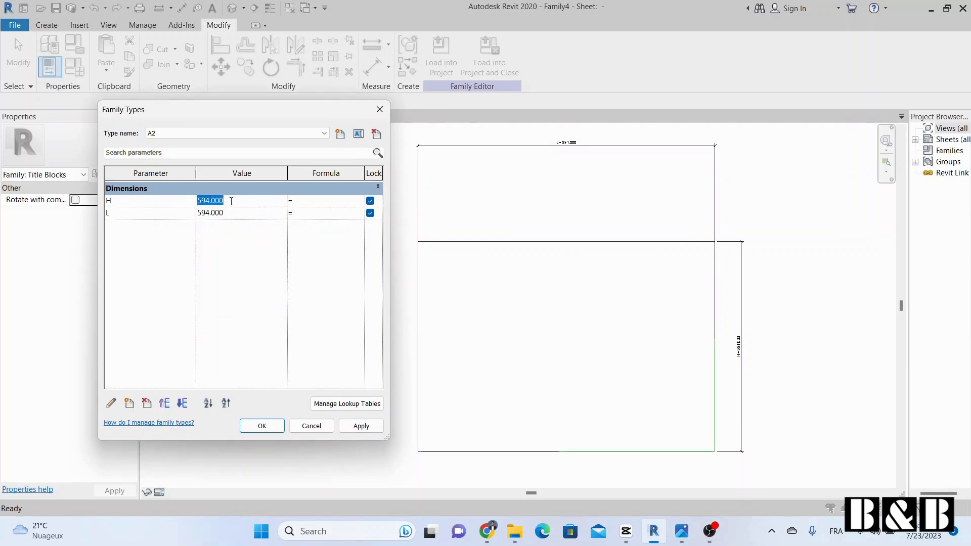
type("420")
left_click(360, 426)
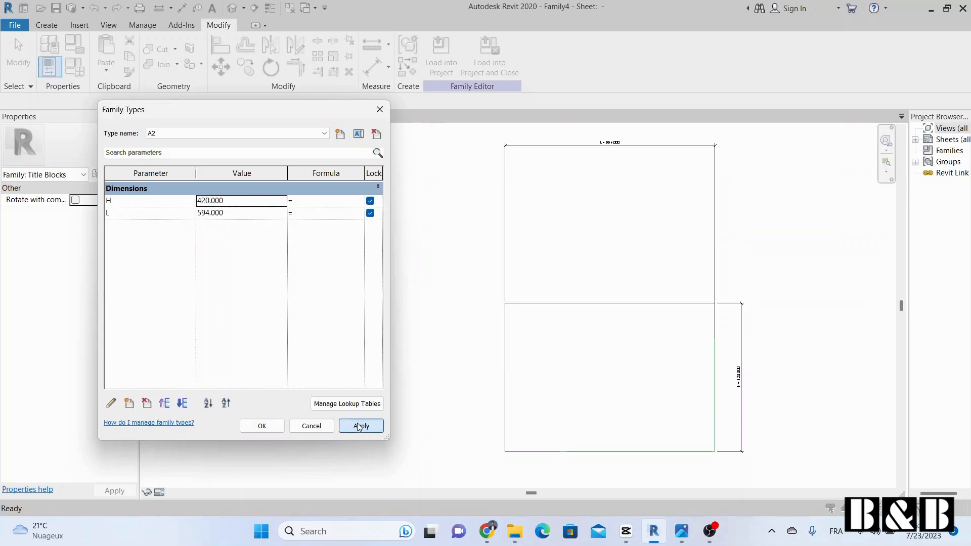
Step: Create a family type named A3 with L set to 420 and H to 297, and apply the values
left_click(340, 134)
type("A3")
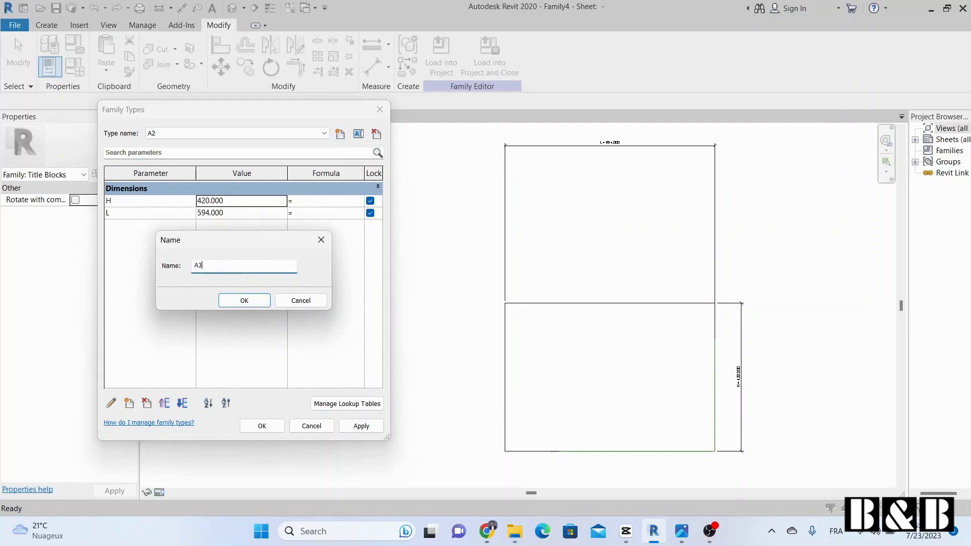
key("Return")
left_click(240, 212)
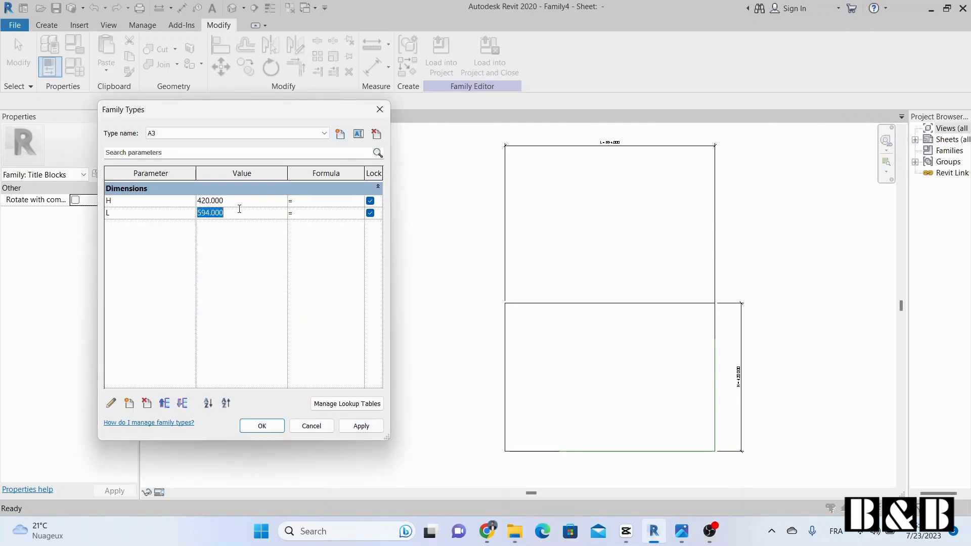
type("420")
key("Return")
left_click(242, 201)
type("297")
key("Return")
left_click(361, 426)
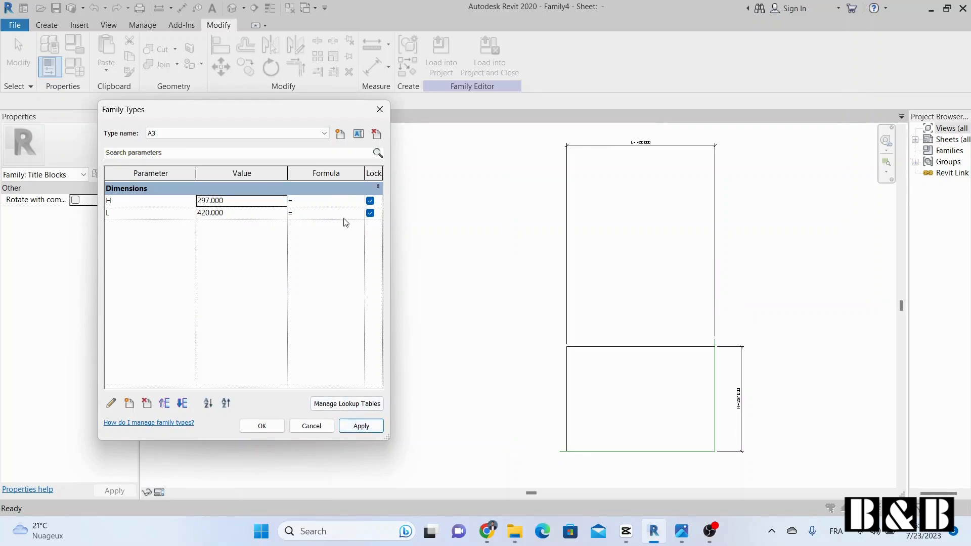
Step: Create a family type named A4 with L set to 297 and H to 210, and apply the values
left_click(263, 134)
left_click(263, 134)
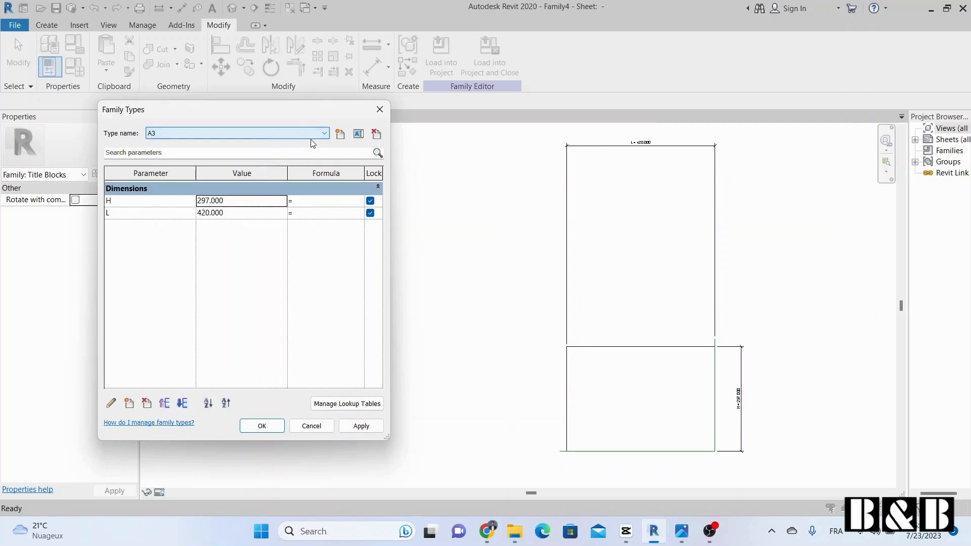
left_click(340, 134)
type("A4")
key("Return")
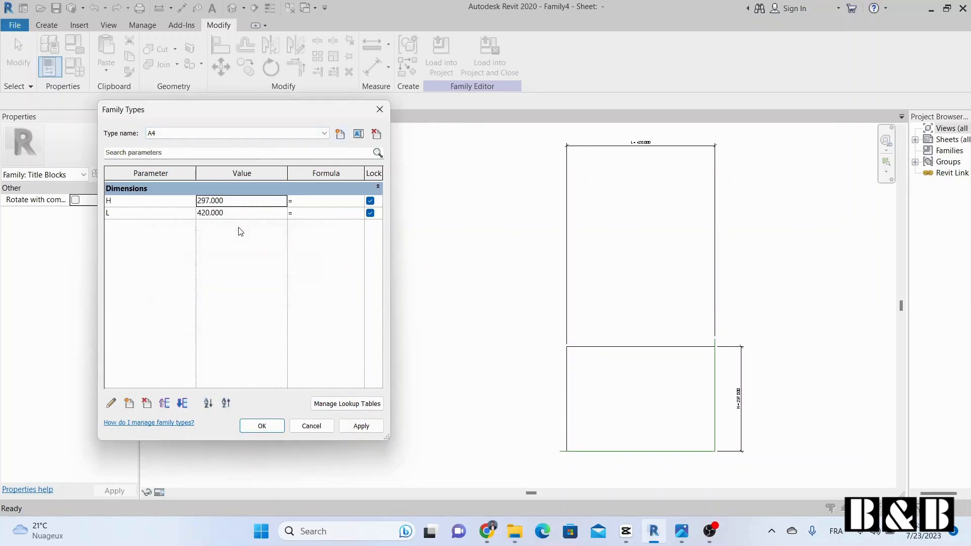
left_click(236, 214)
type("297")
left_click(243, 203)
type("210")
left_click(361, 426)
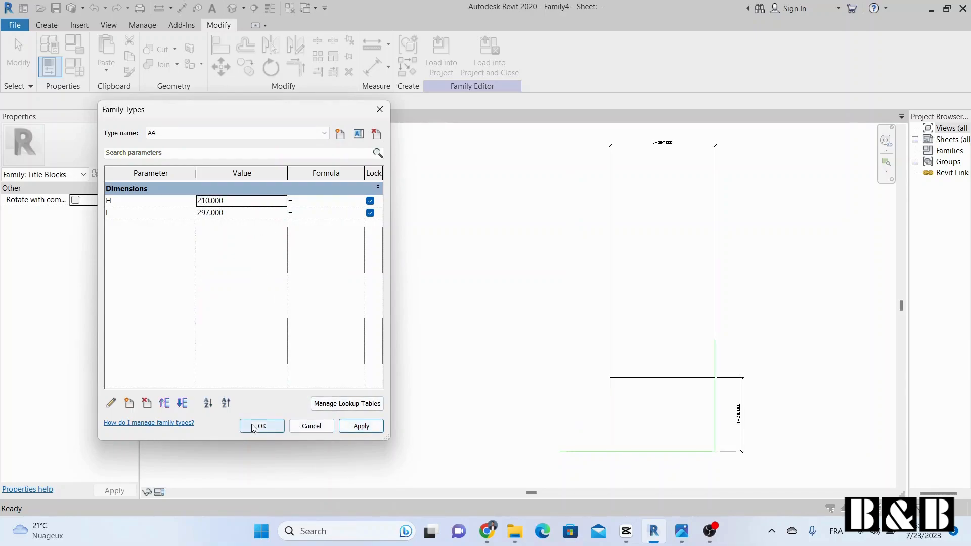
Step: Review the list of family types and create one named A4 V
left_click(263, 133)
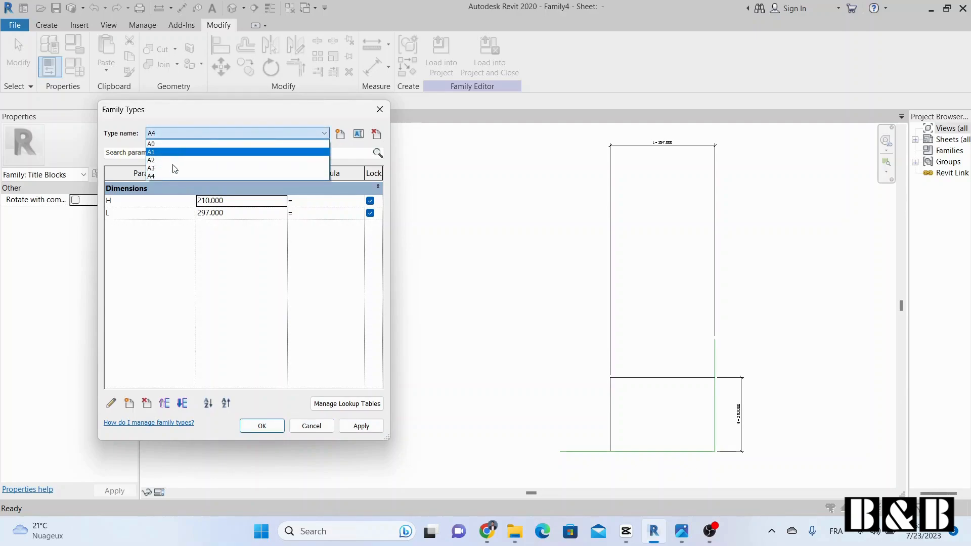
left_click(358, 134)
left_click(340, 133)
type("A4 V")
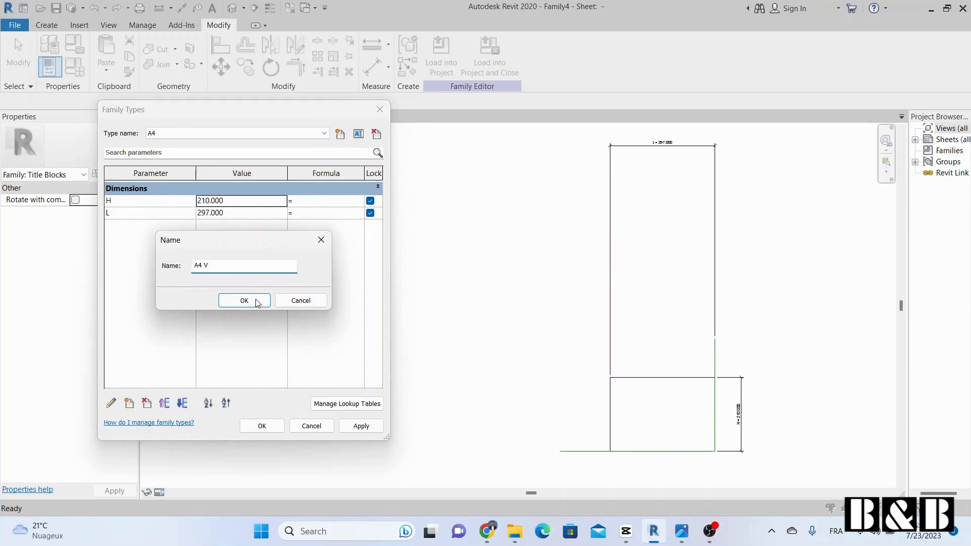
left_click(256, 302)
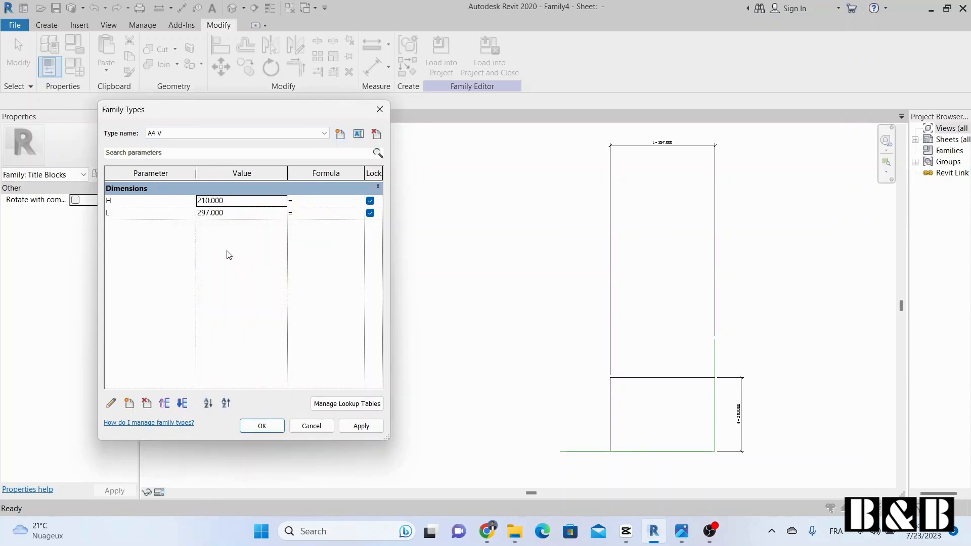
Step: Set type A4 V's L to 210 and H to 297, apply the values and finish editing the family types
left_click(224, 217)
type("210")
key("Up")
type("297")
key("Return")
left_click(360, 428)
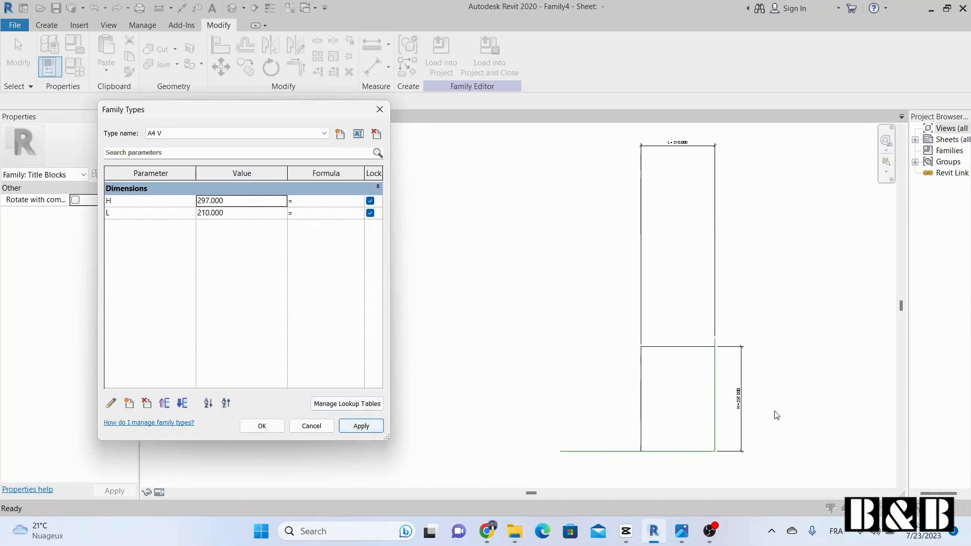
left_click(262, 426)
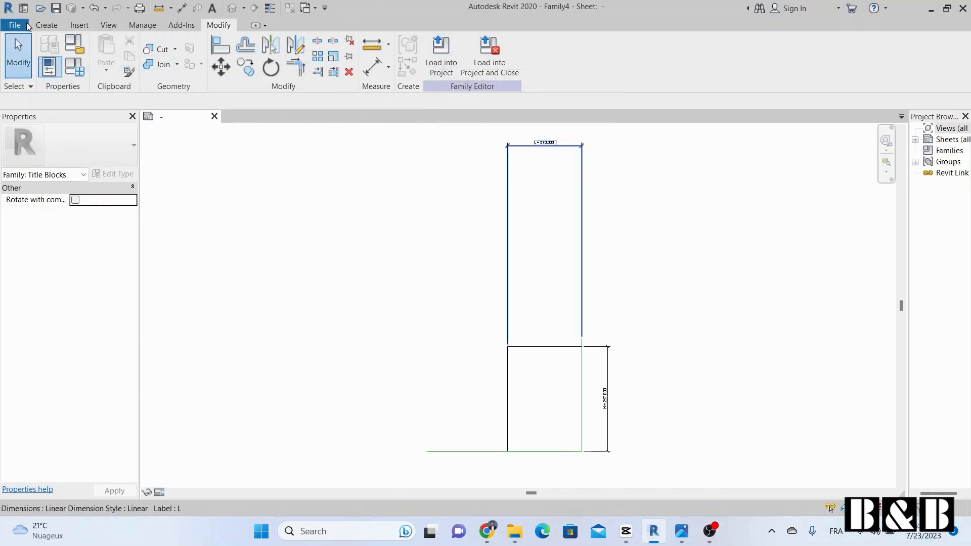
Step: Create a new project from the Architectural Template and load the title block family into it
left_click(23, 9)
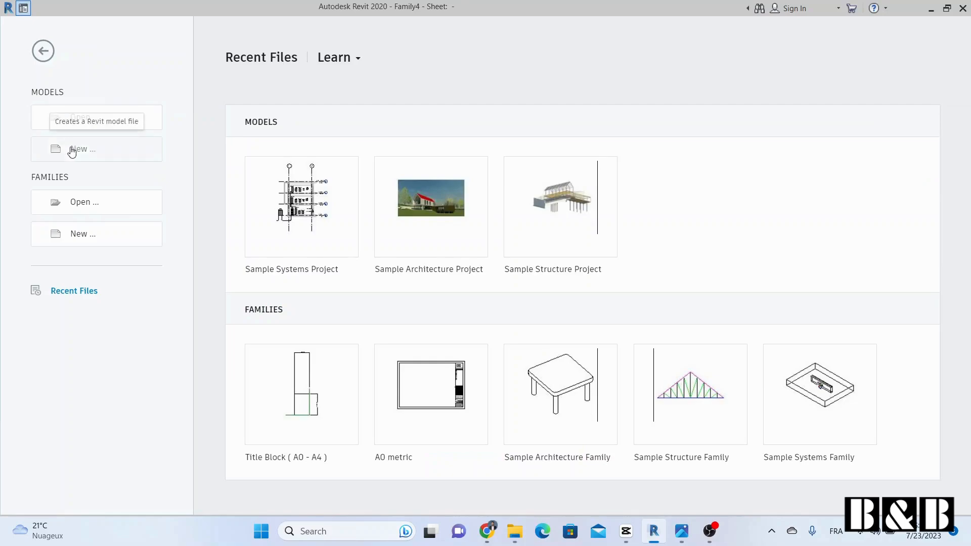
left_click(76, 148)
left_click(429, 238)
left_click(418, 263)
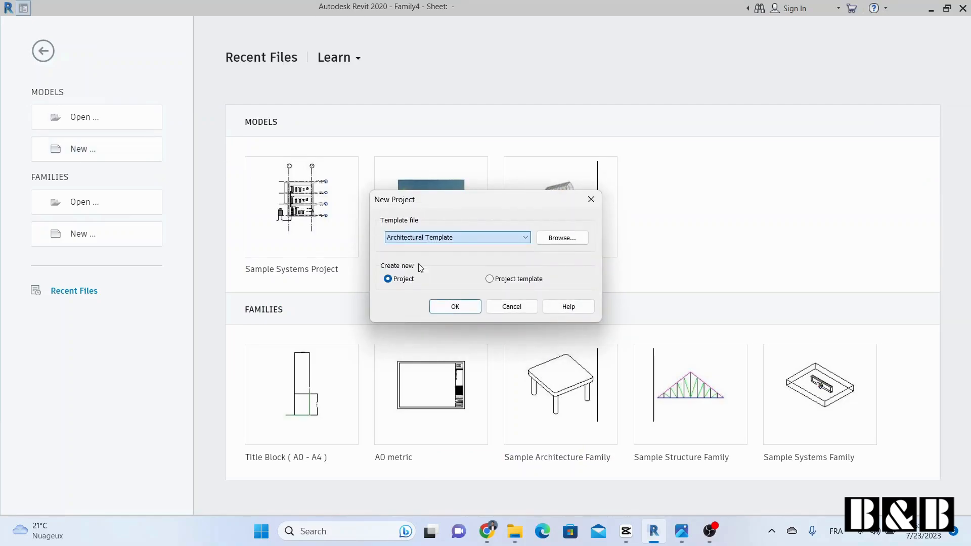
left_click(453, 307)
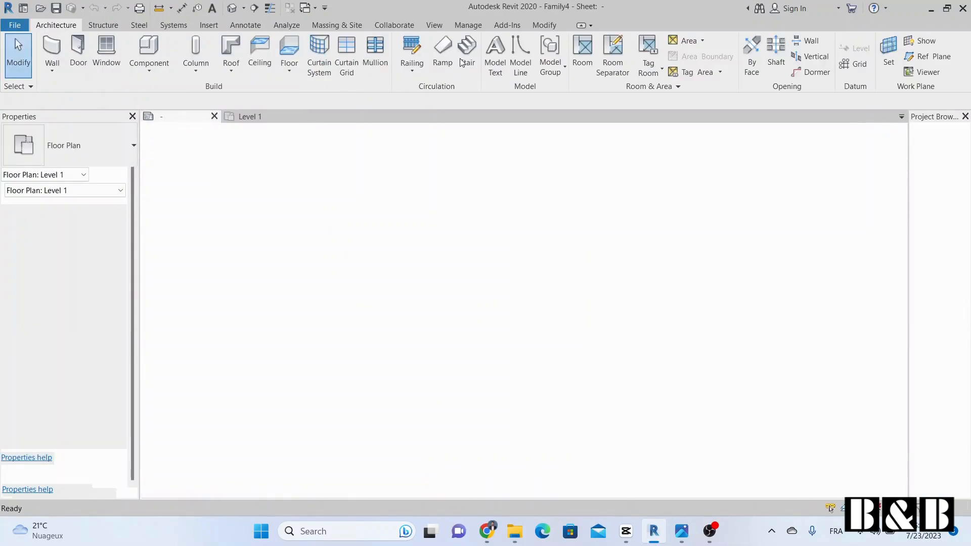
left_click(443, 64)
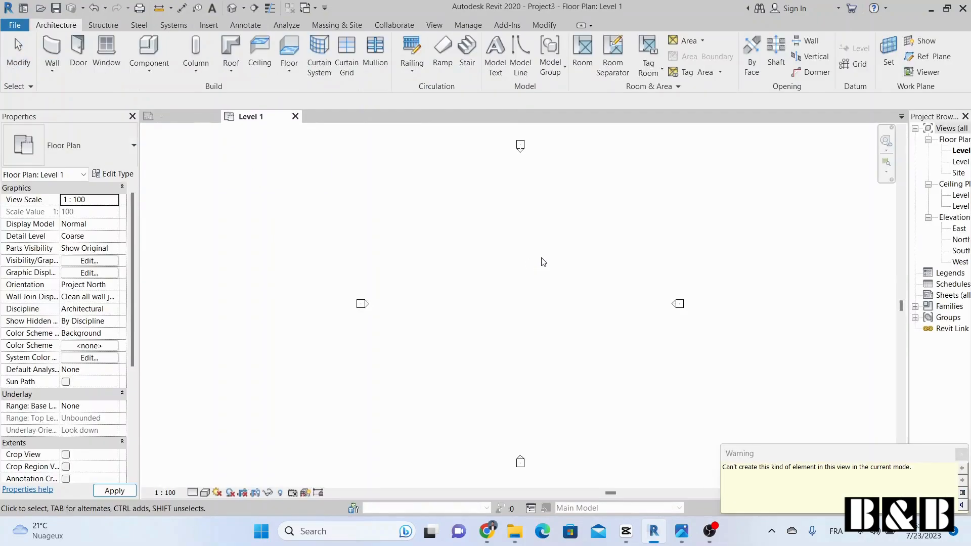
Step: Create a new sheet in the project using the Family4 : A0 title block
left_click(948, 284)
right_click(942, 297)
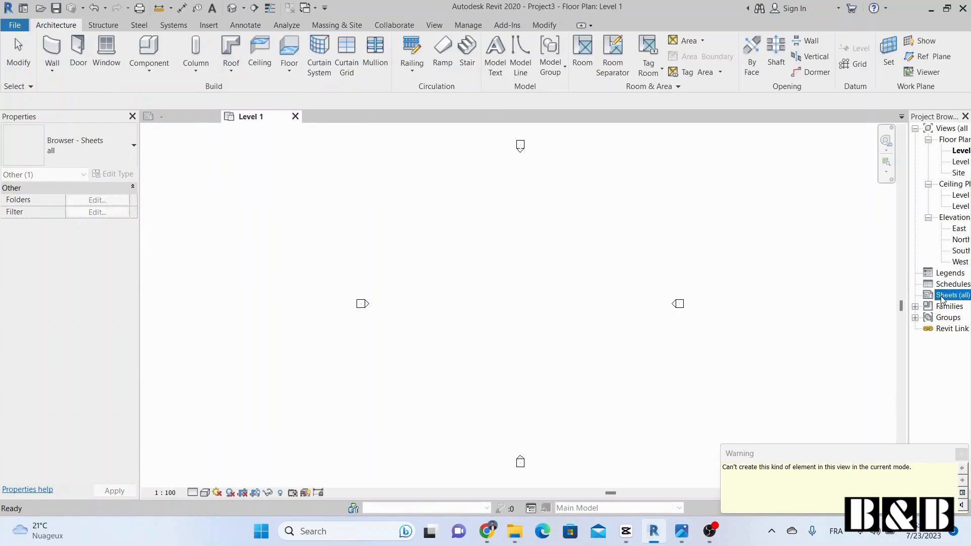
left_click(883, 303)
left_click(382, 151)
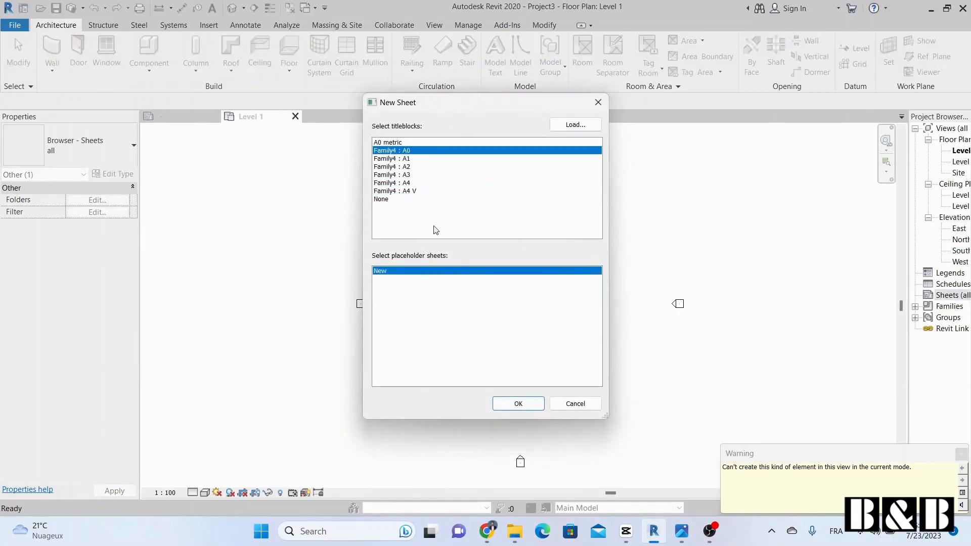
left_click(516, 403)
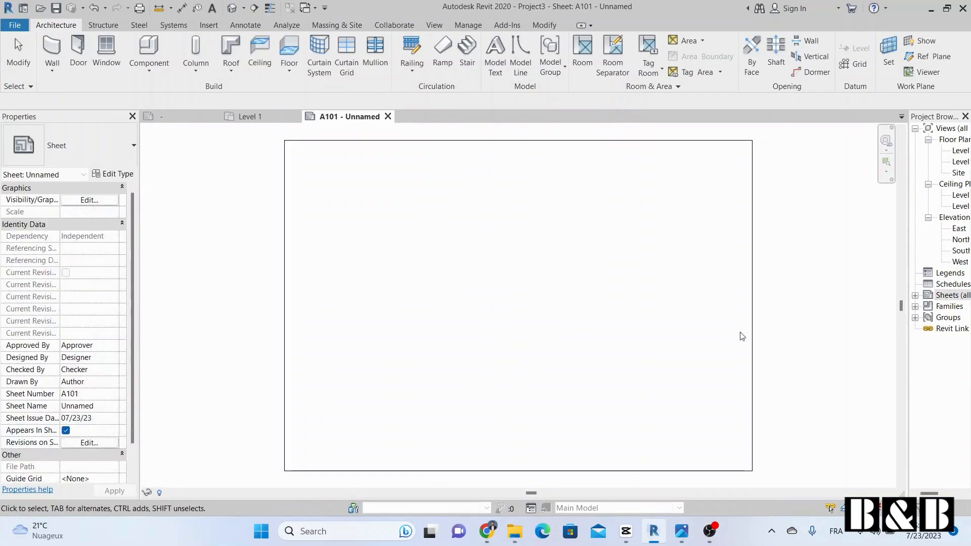
Step: Select the title block on sheet A101 and change its type to Family4 A1
left_click(751, 349)
left_click(66, 144)
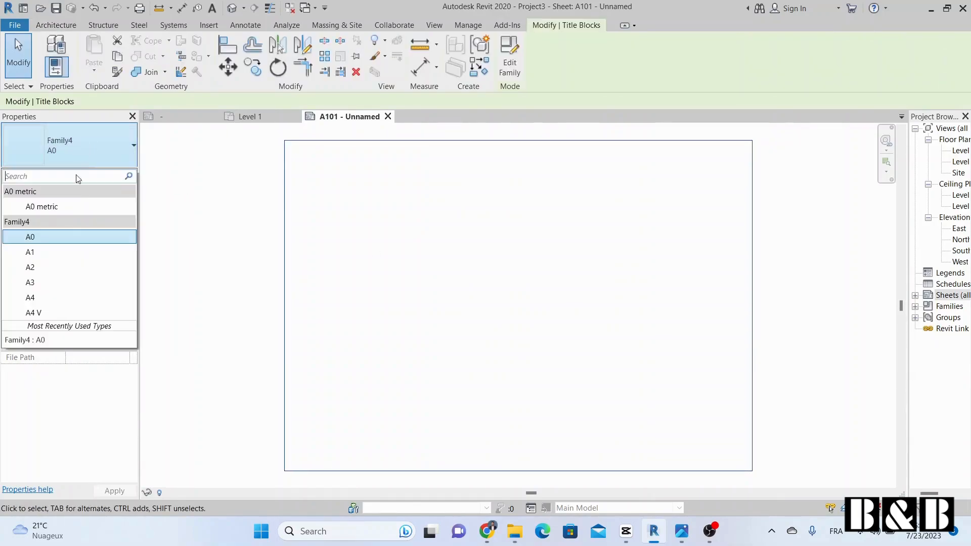
left_click(62, 252)
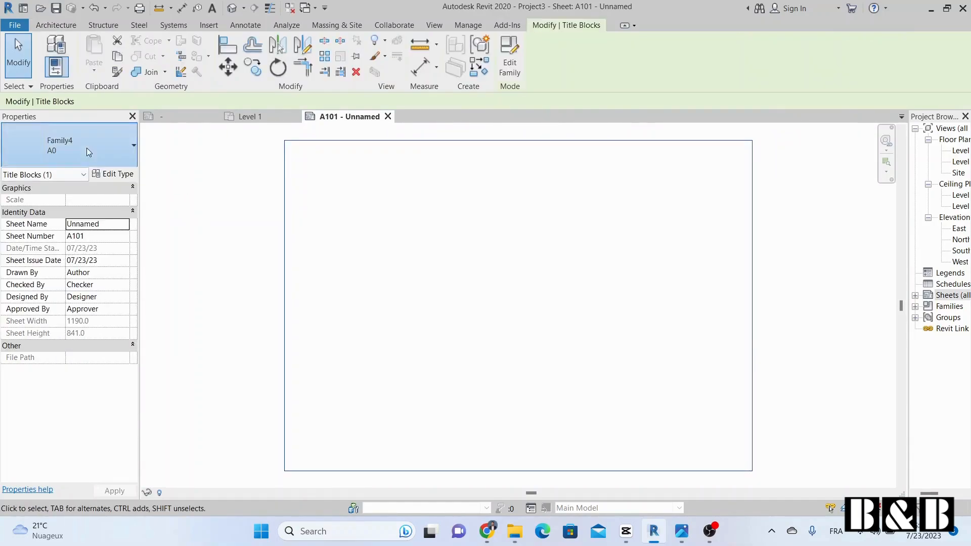
left_click(66, 145)
left_click(35, 253)
Step: Try the A3 and A4 V types of Family4 on the sheet's title block
left_click(65, 145)
left_click(65, 280)
left_click(87, 160)
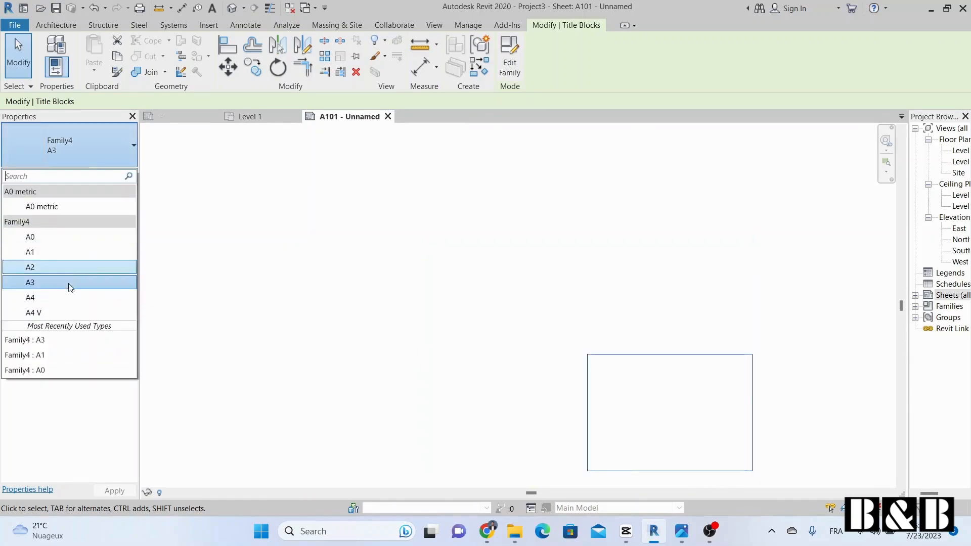
left_click(66, 316)
Step: Change the sheet's title block type to Family4 A4 and deselect it
left_click(85, 152)
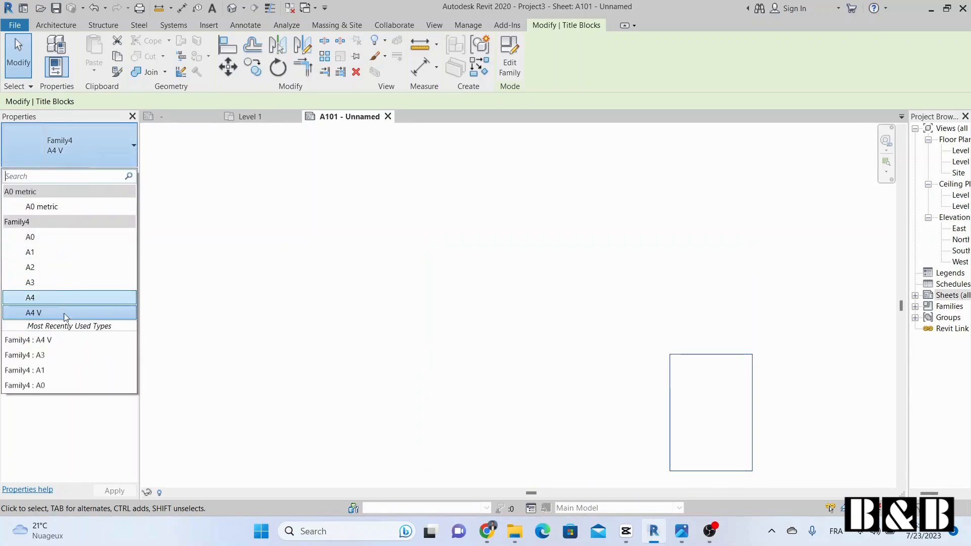
left_click(65, 296)
left_click(611, 367)
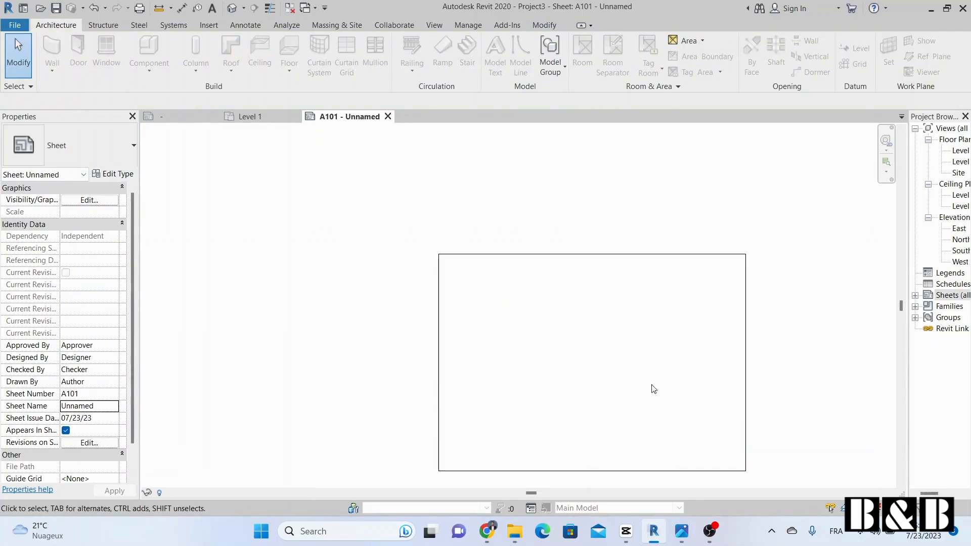
middle_click(530, 194)
middle_click_drag(795, 358, 718, 274)
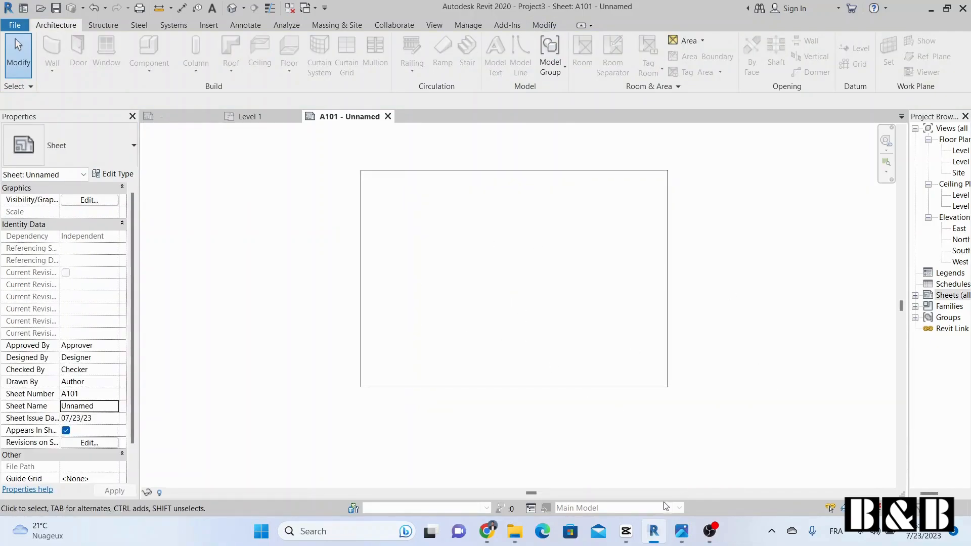